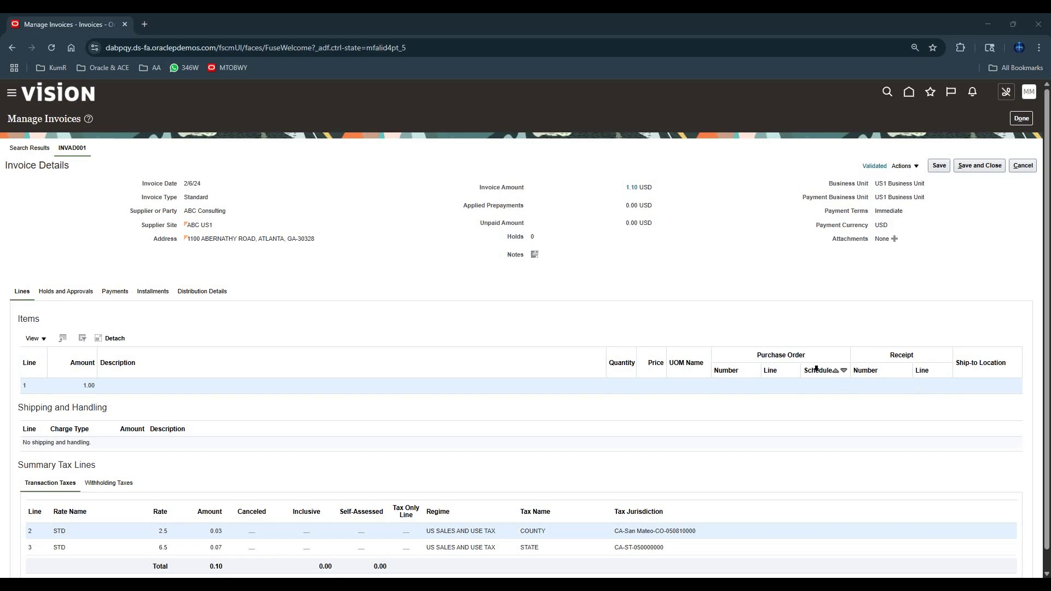
- Show payment 4038 on invoice INVAD001's Payments tab and duplicate the page into a second tab
click(124, 296)
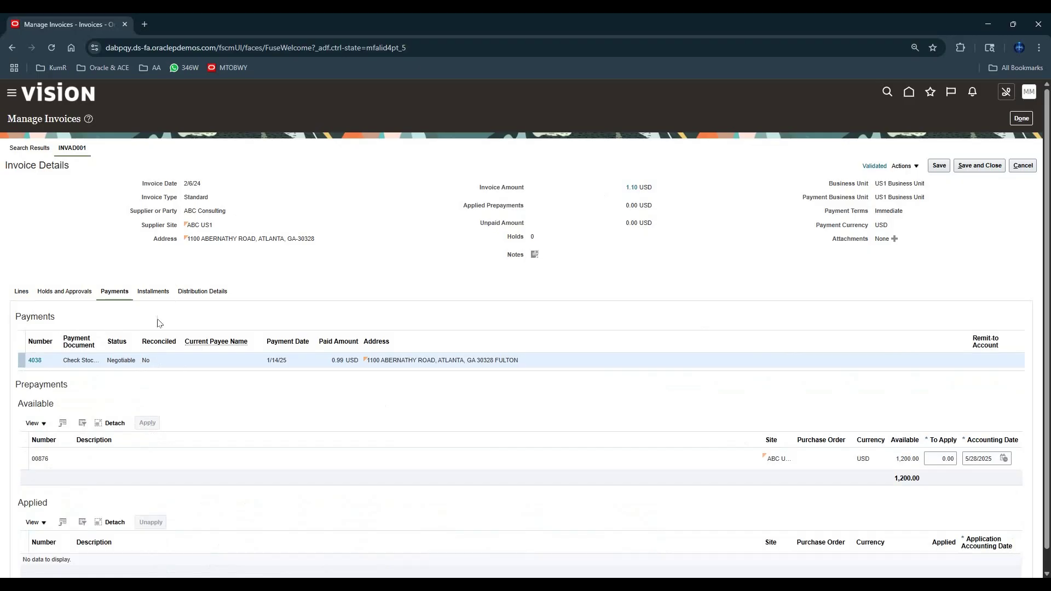
right_click(87, 20)
click(155, 123)
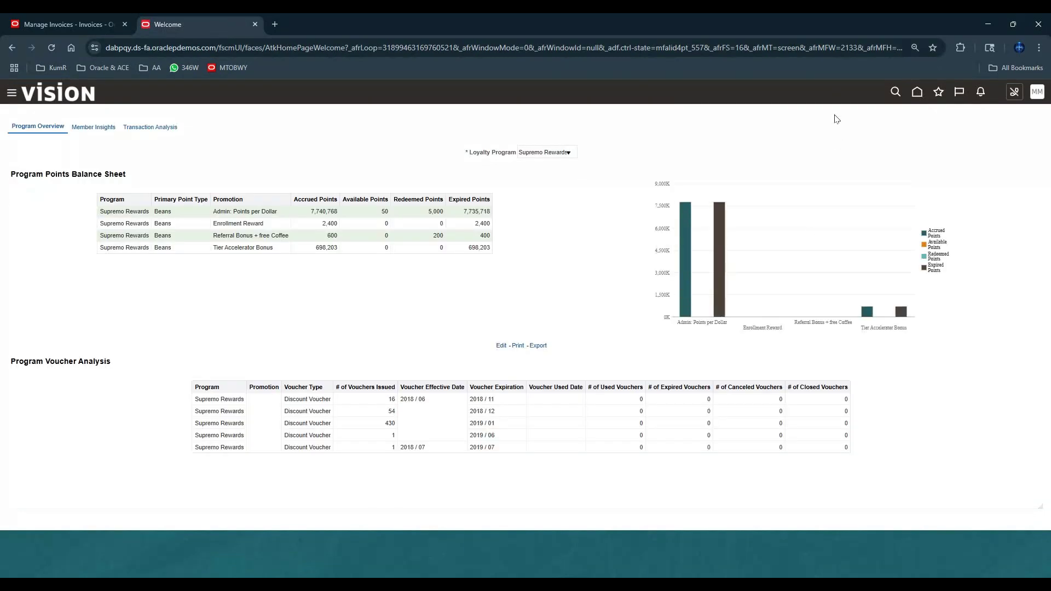
- From the second tab's home page, search Manage Payments for payment number 4038
click(918, 94)
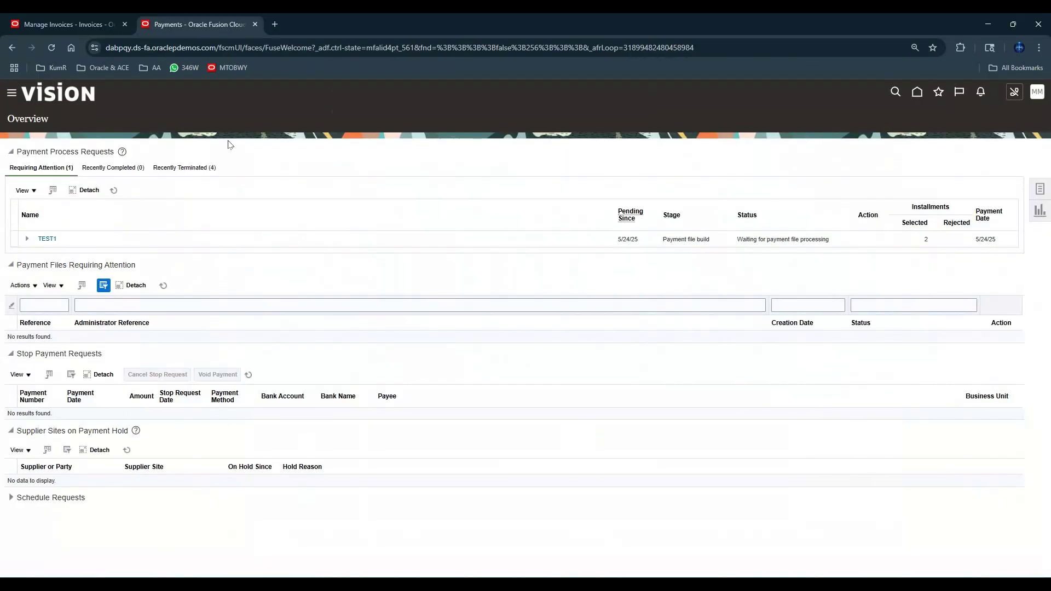
click(68, 23)
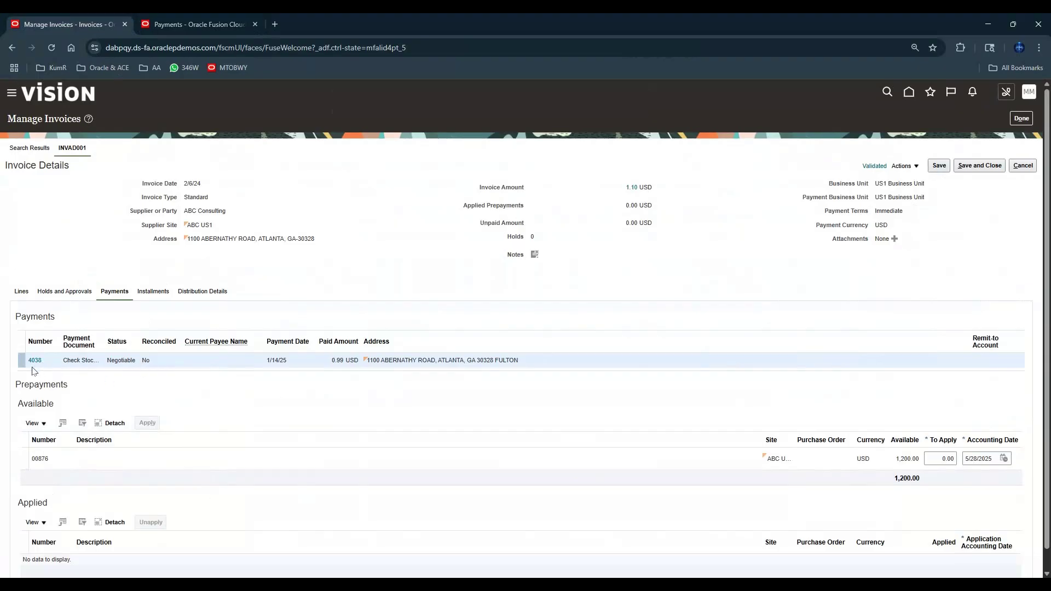
click(175, 23)
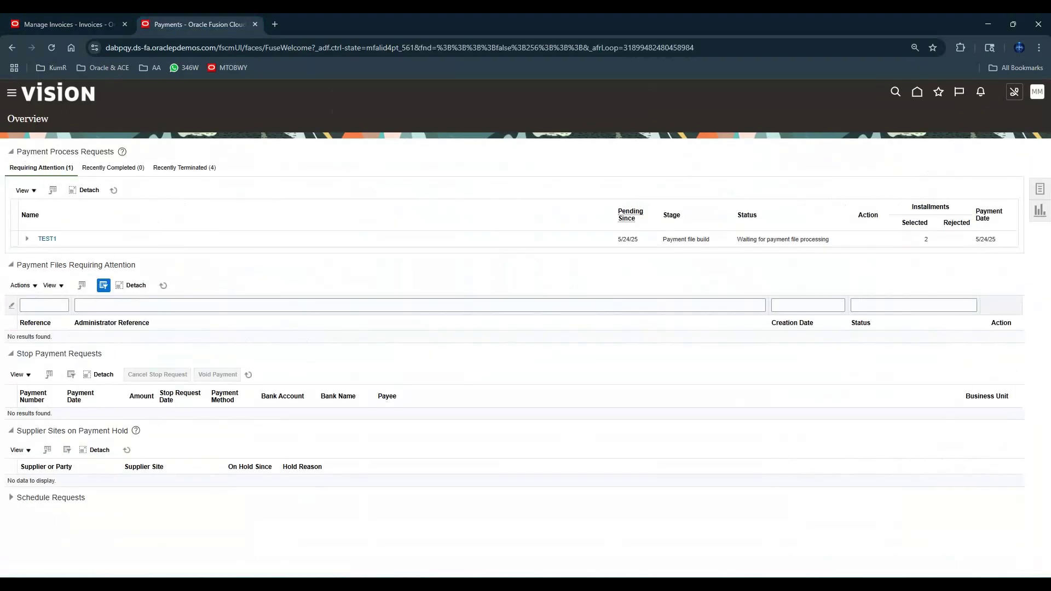
click(1039, 190)
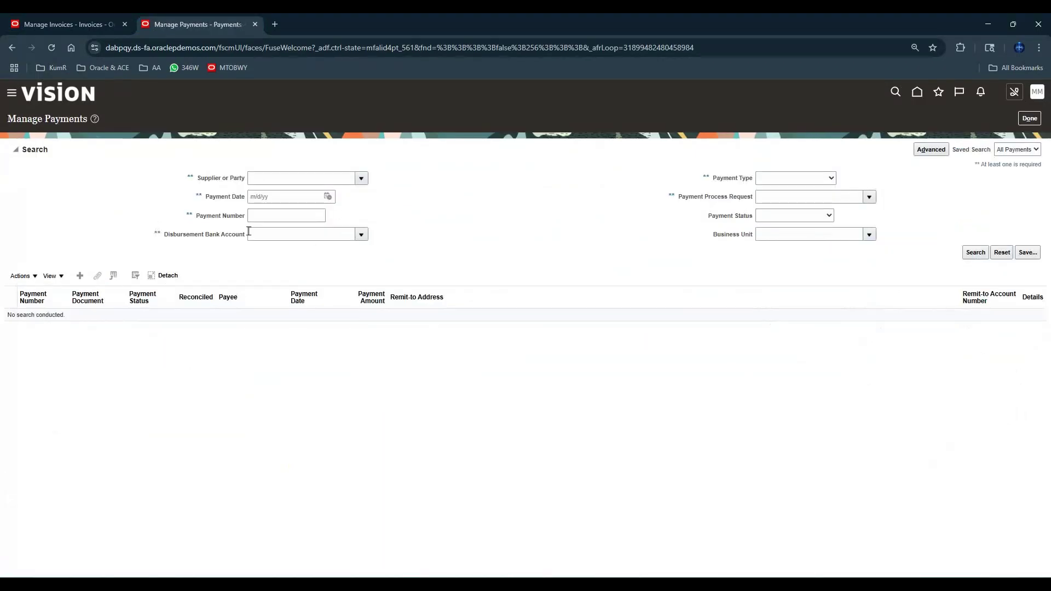
click(270, 218)
key(Return)
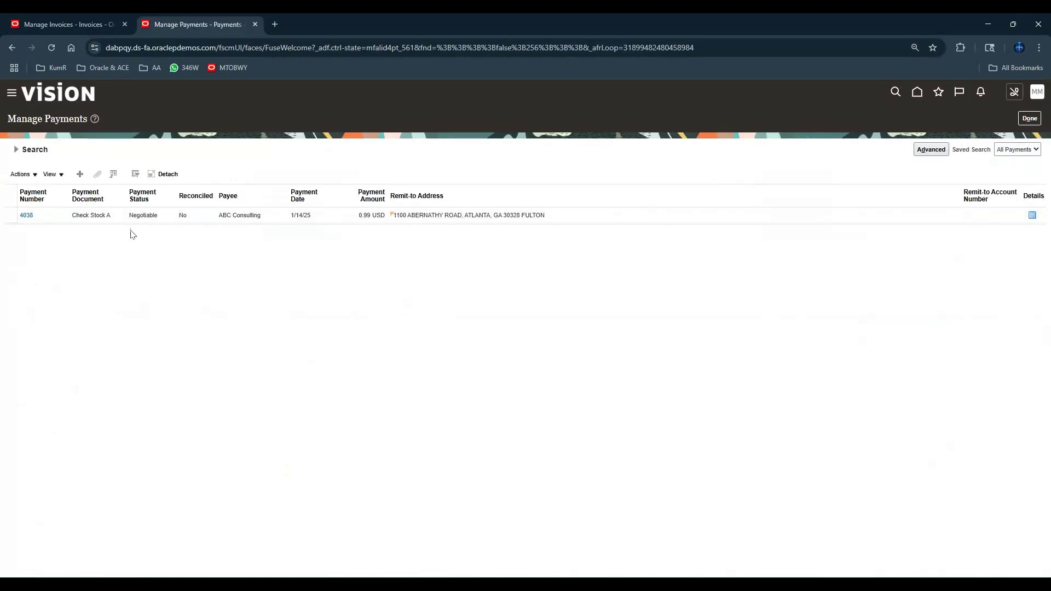
- Note the payment's Negotiable status on INVAD001, then open payment 4038's details and Actions menu
click(66, 24)
double_click(117, 363)
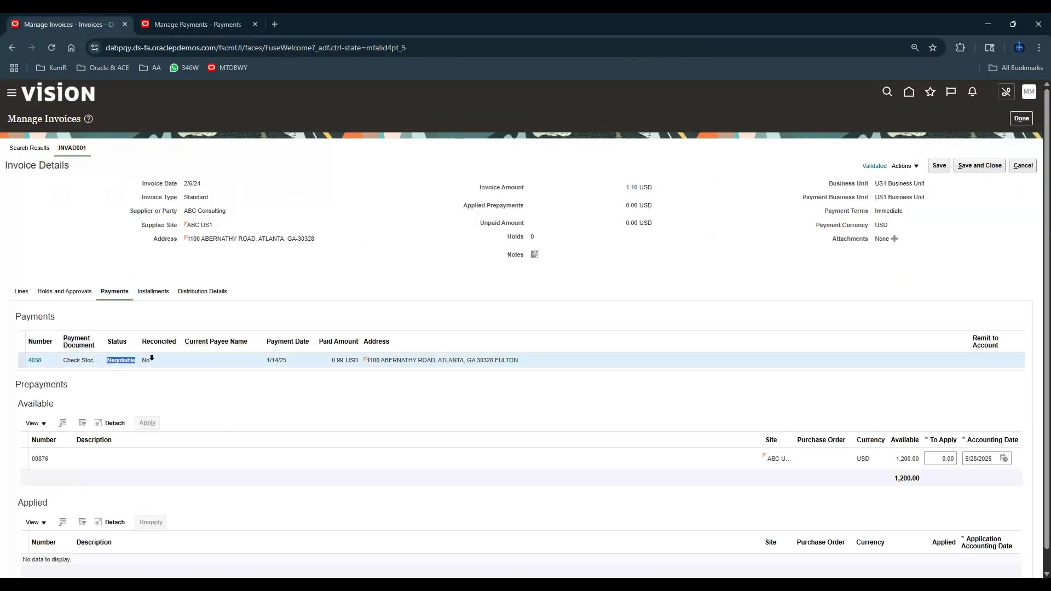
click(205, 24)
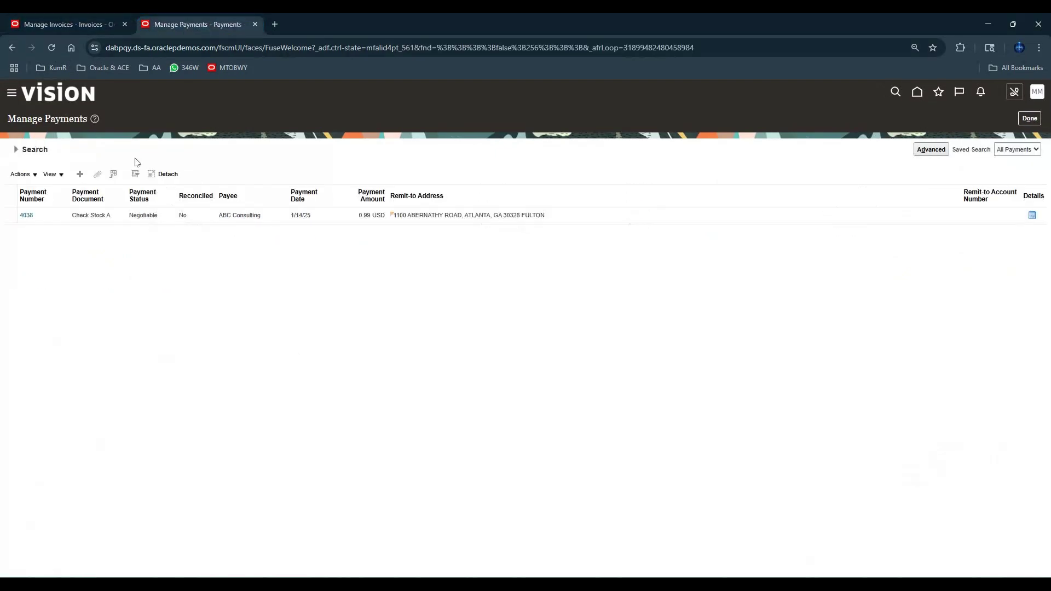
click(26, 215)
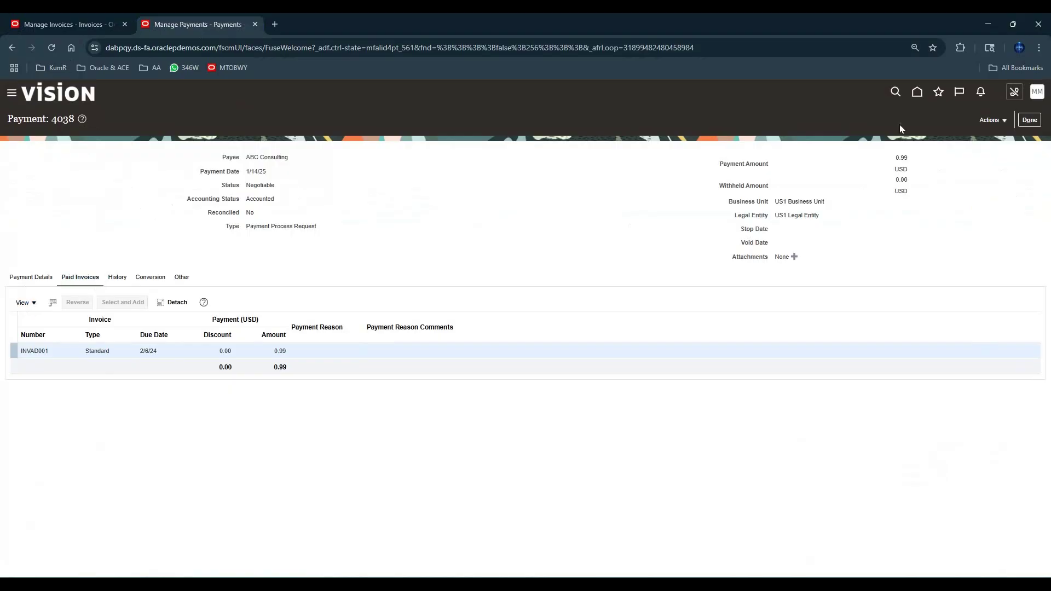
click(979, 120)
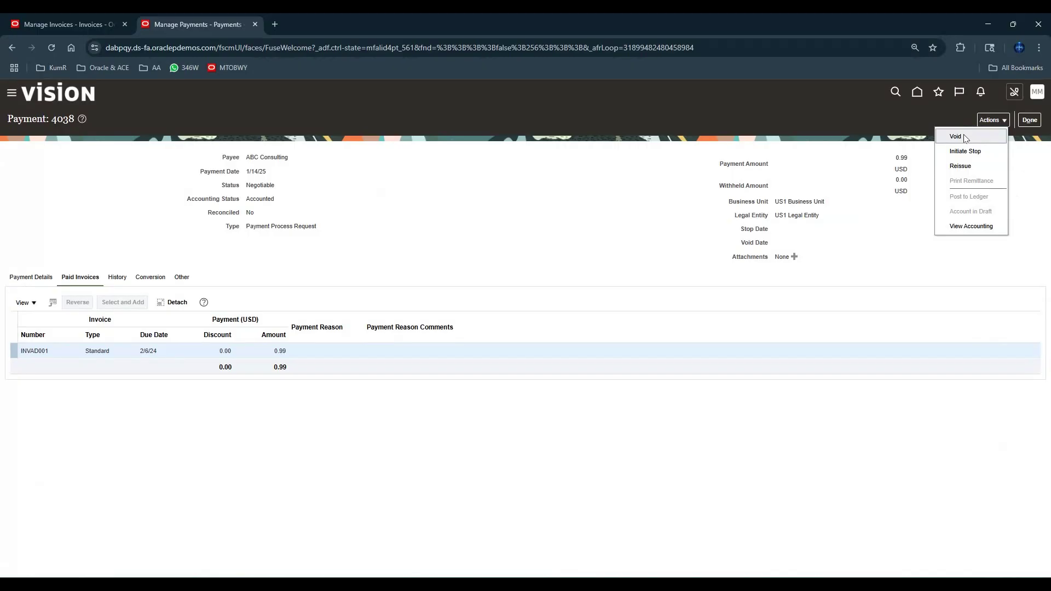
- Check invoice INVAD001's Validated status summary, then return to payment 4038
click(45, 17)
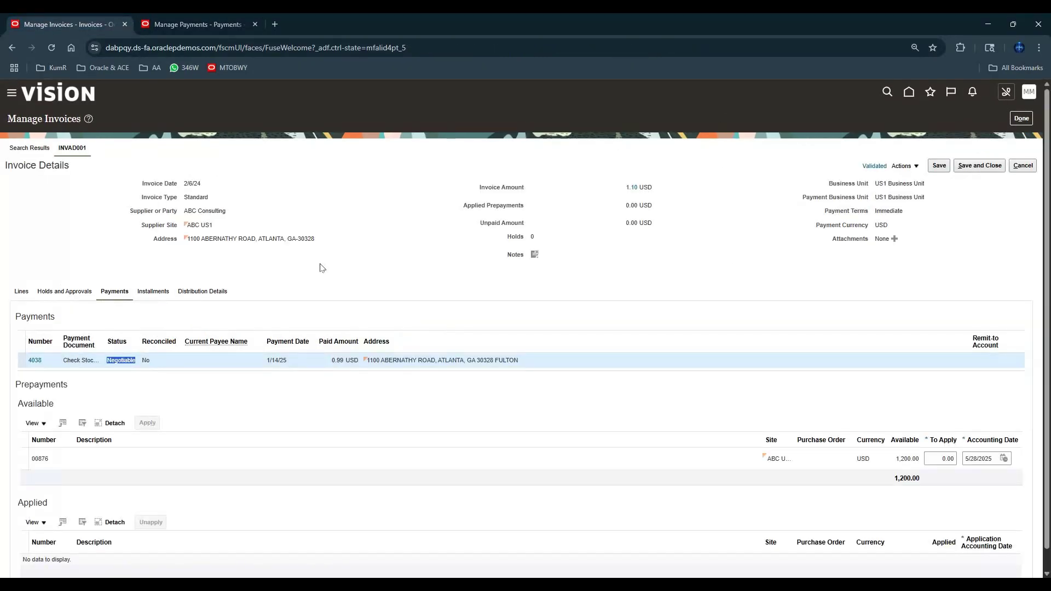
click(874, 165)
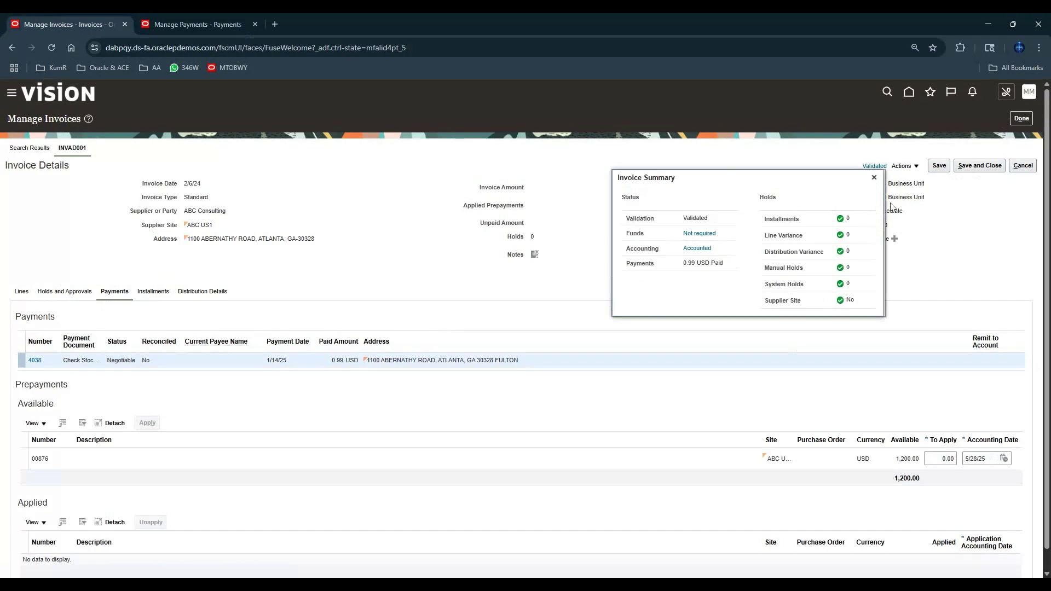
click(874, 179)
click(207, 22)
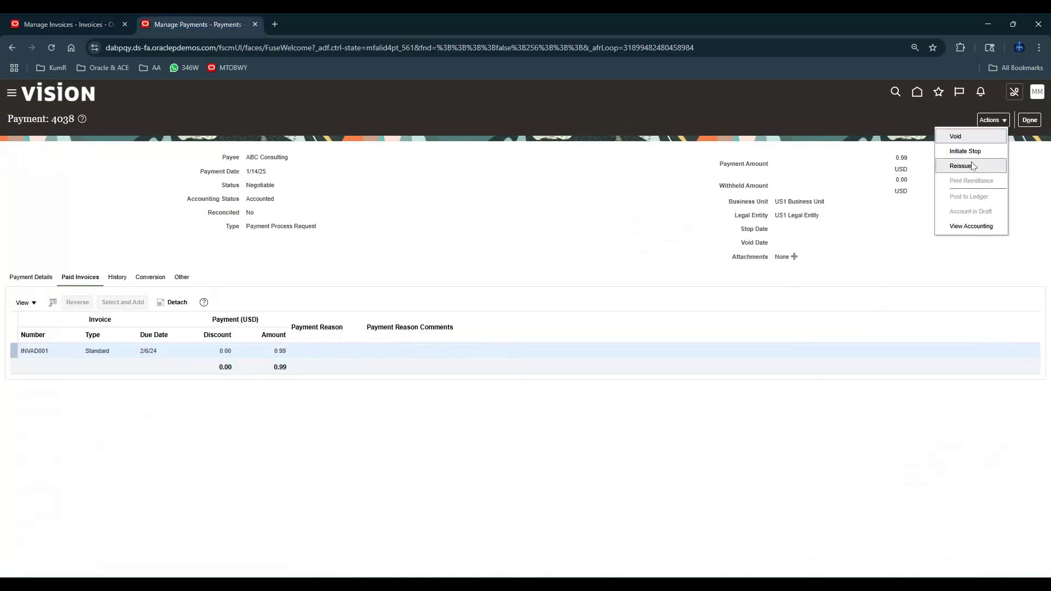
- Void payment 4038 as of 5/28/25 with Invoice Action set to Cancel invoice
click(955, 137)
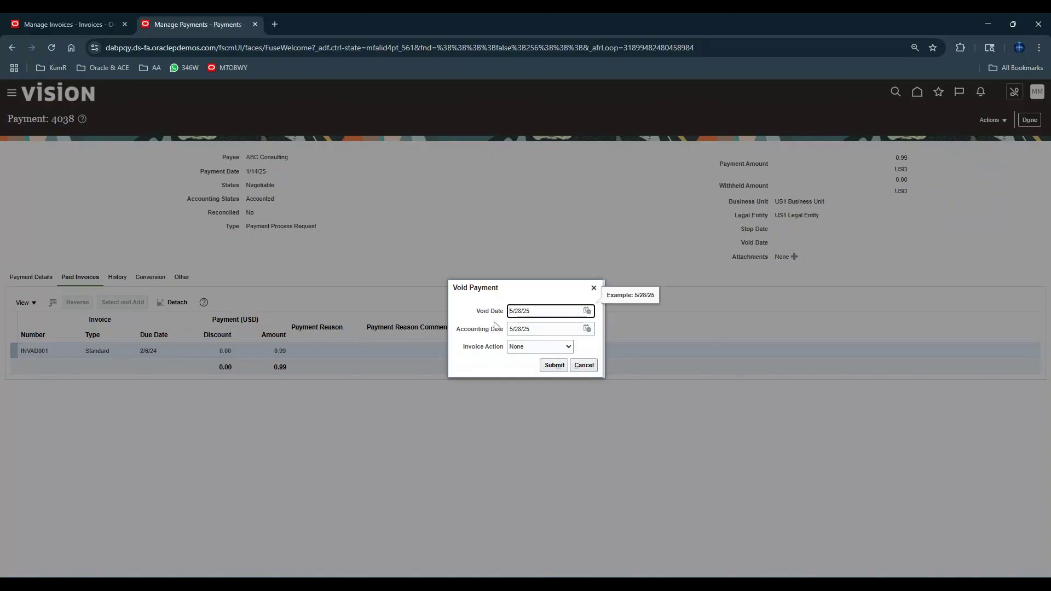
click(534, 350)
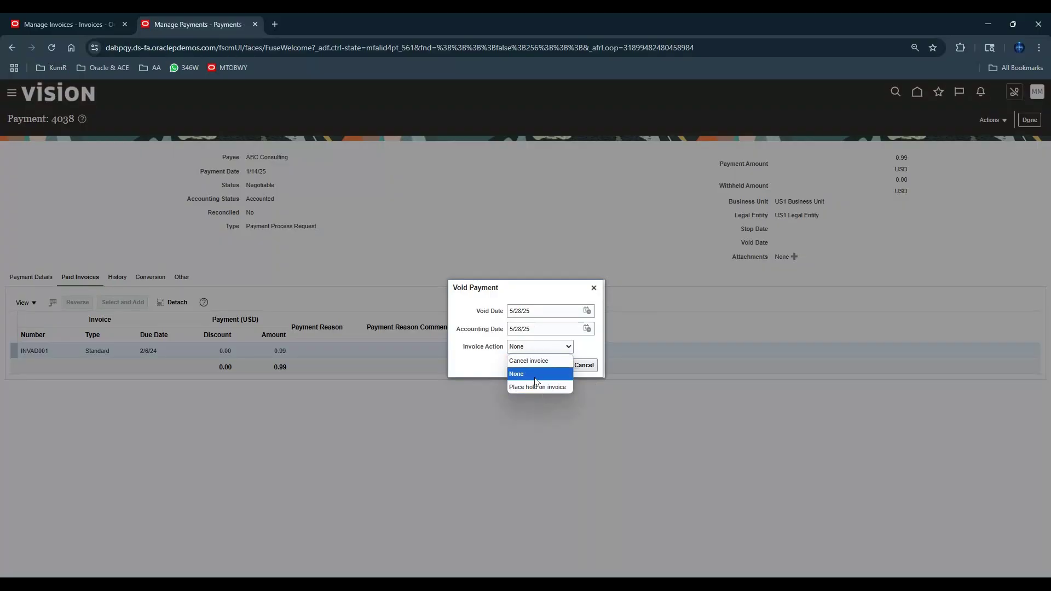
click(530, 361)
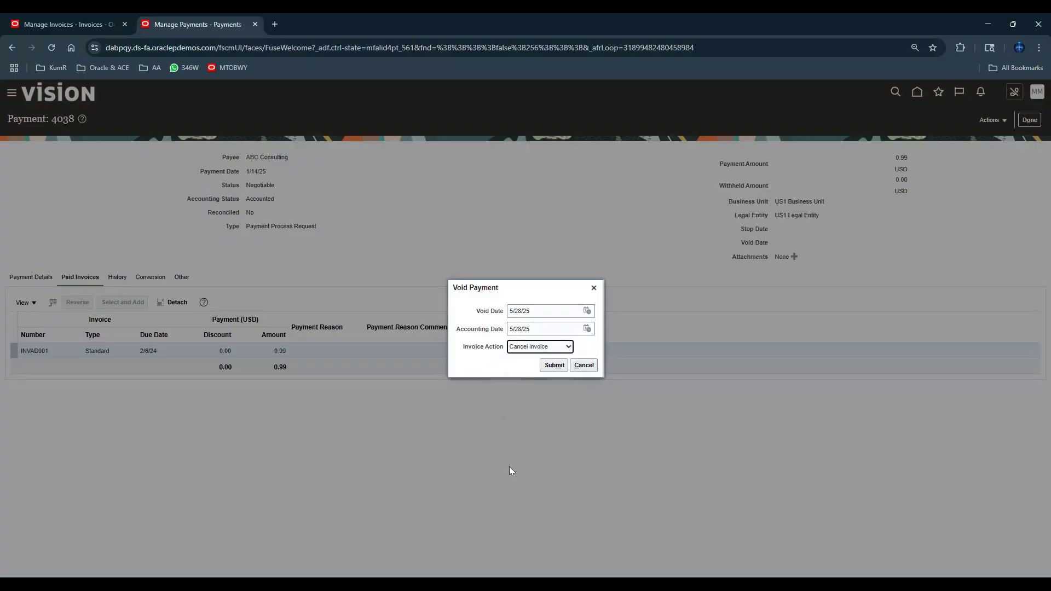
click(553, 365)
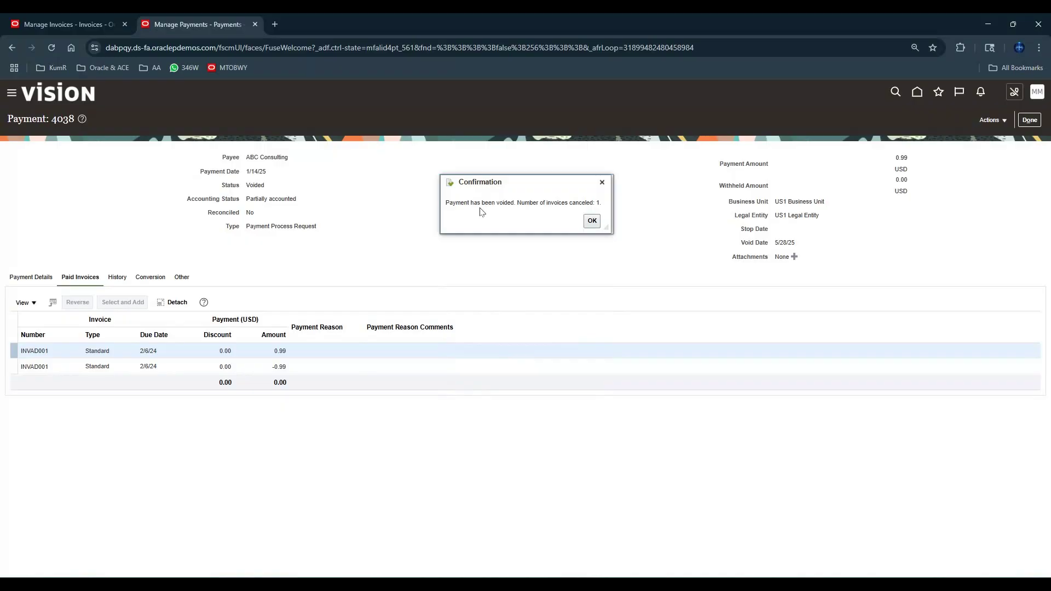
- Acknowledge the void confirmation showing one invoice canceled and the payment now Voided
drag(529, 203, 572, 229)
click(485, 217)
click(588, 222)
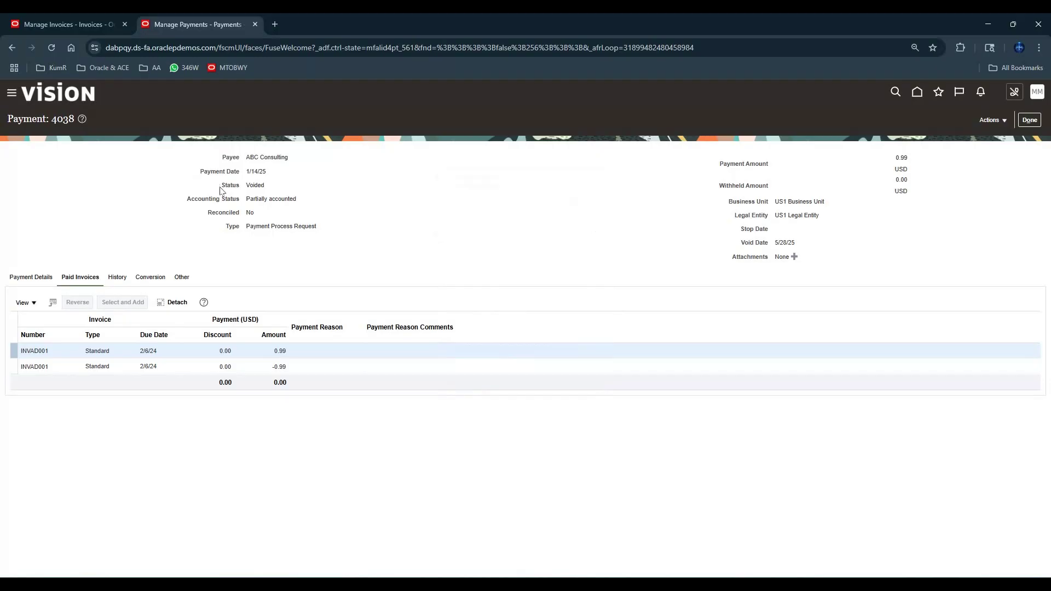
drag(221, 186, 278, 186)
- Reopen payment 4038 and post its accounting to the ledger
click(1030, 120)
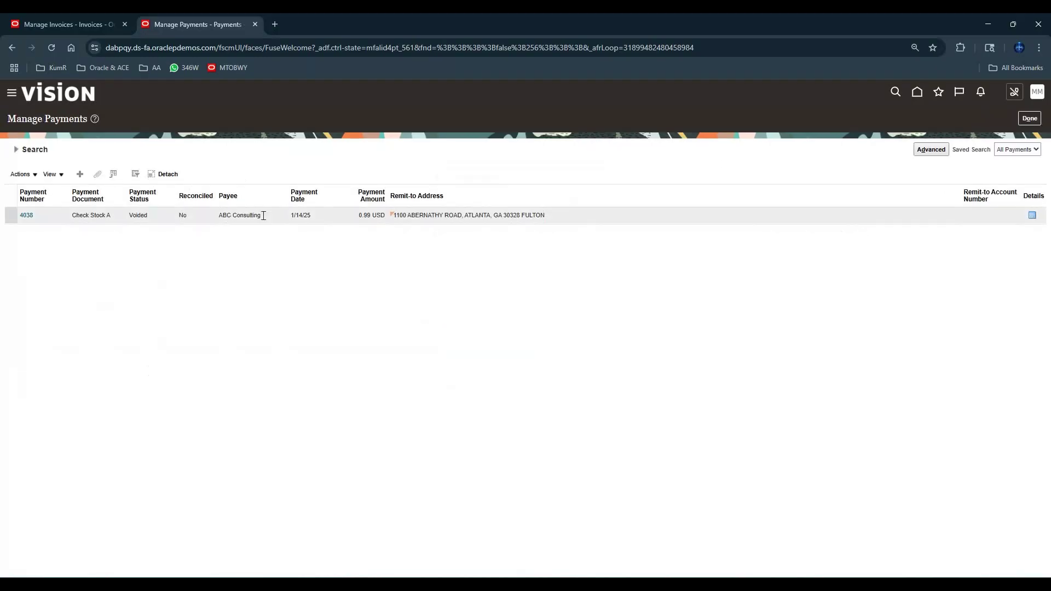
click(26, 215)
click(991, 120)
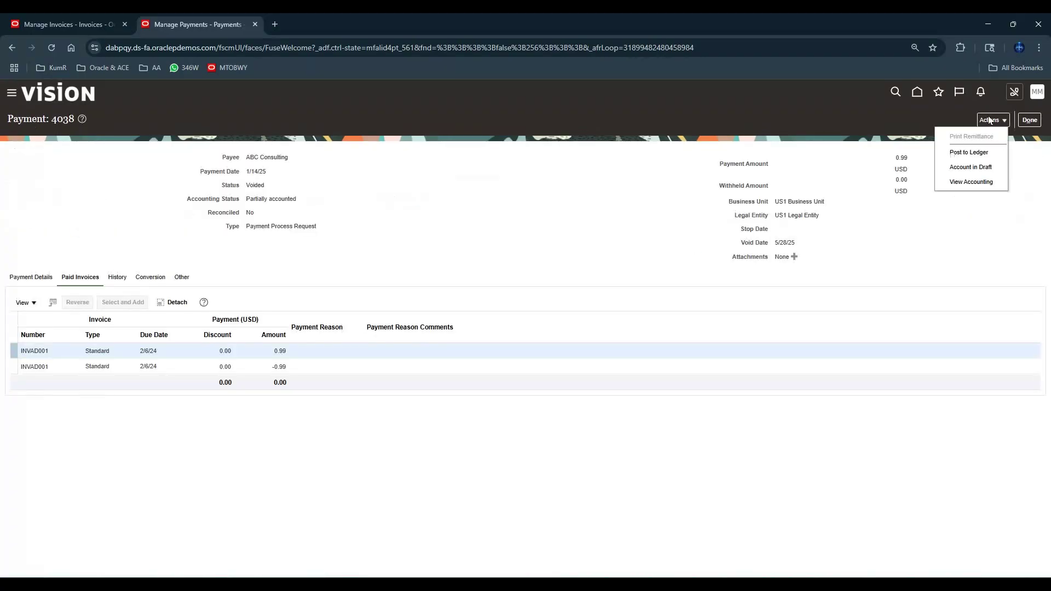
click(972, 182)
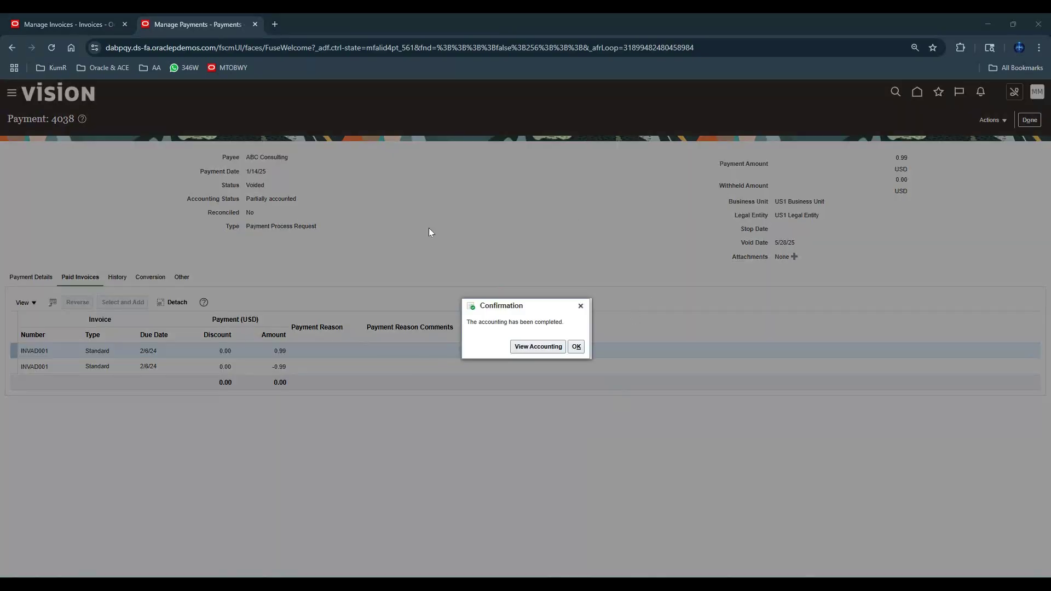
- Review payment 4038's Final accounting lines, including 5/28/25 Payment Cancelled entries, then close them
click(538, 346)
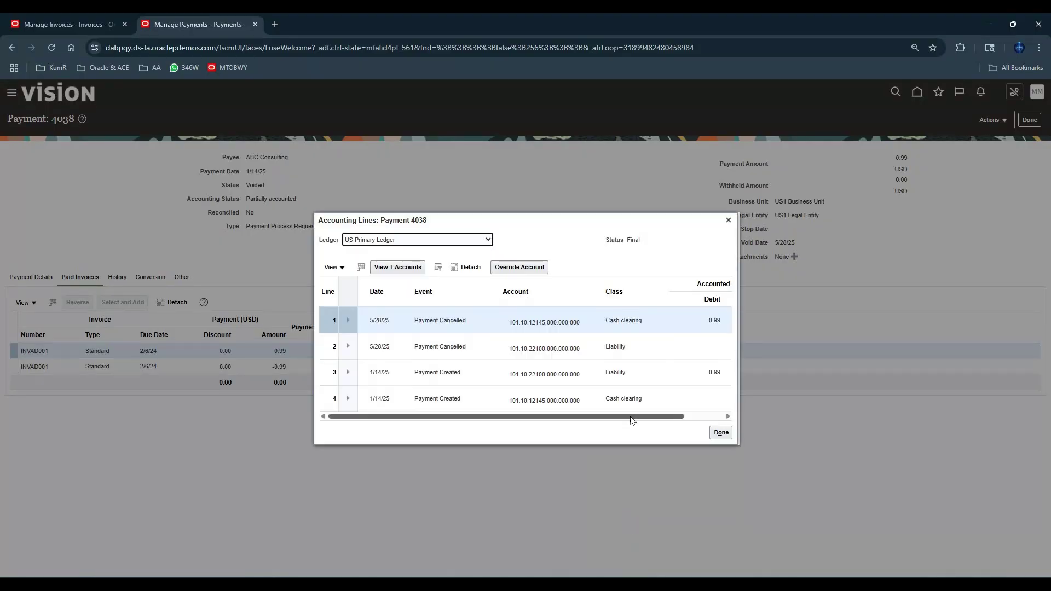
drag(628, 417, 540, 416)
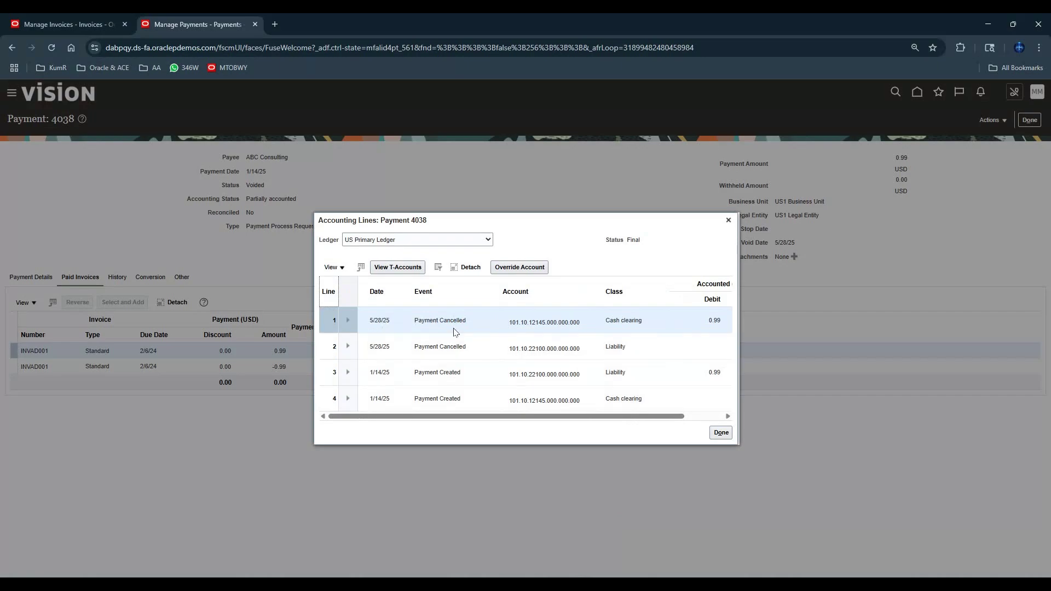
drag(594, 423, 518, 398)
click(728, 220)
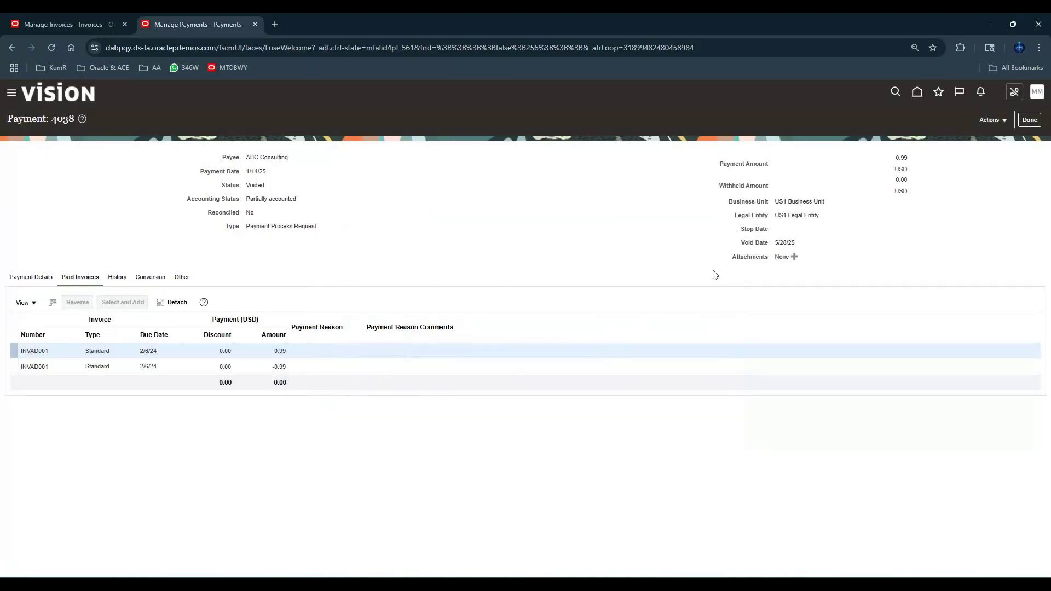
- Search the invoices workbench for INVAD001, which lists as Canceled with a 0.00 USD amount
click(78, 20)
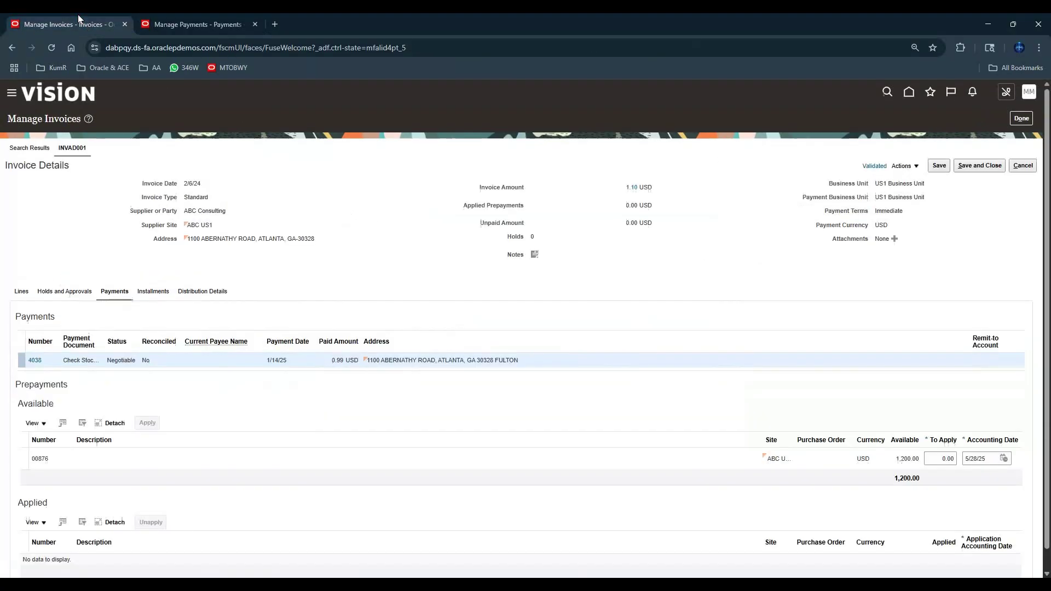
double_click(91, 155)
click(1021, 118)
click(1039, 210)
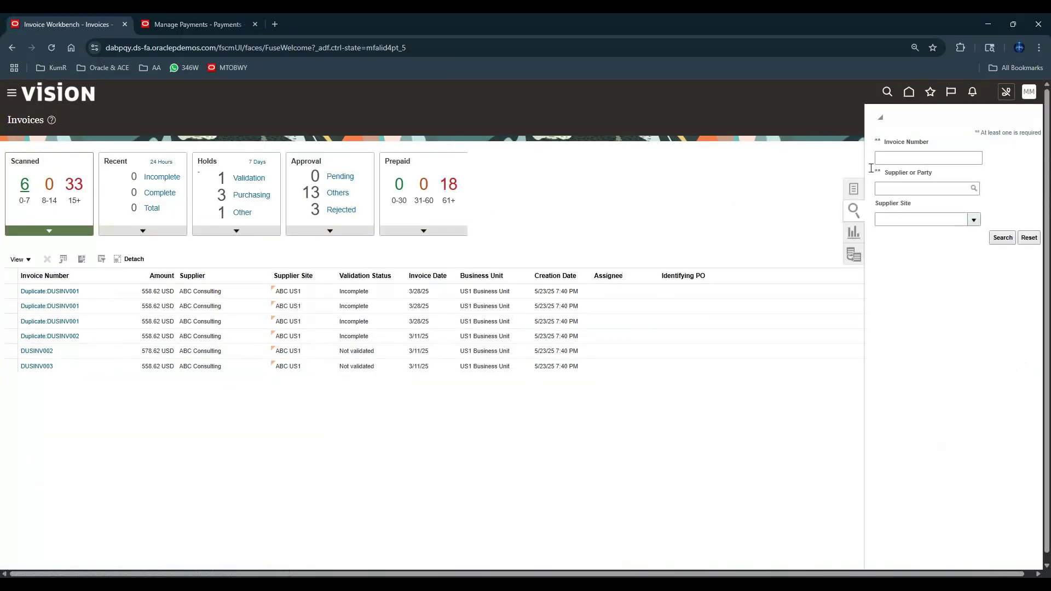
click(904, 159)
text(INVAD001)
click(1002, 238)
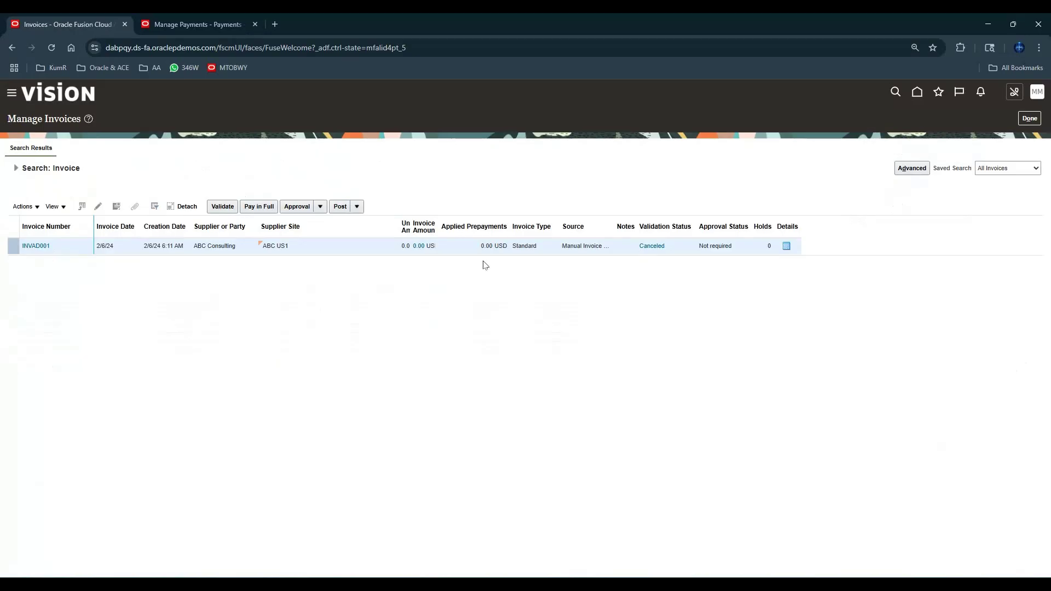
- Post INVAD001's cancellation to the ledger and review its Final 5/28/25 Invoice Cancelled lines
click(36, 246)
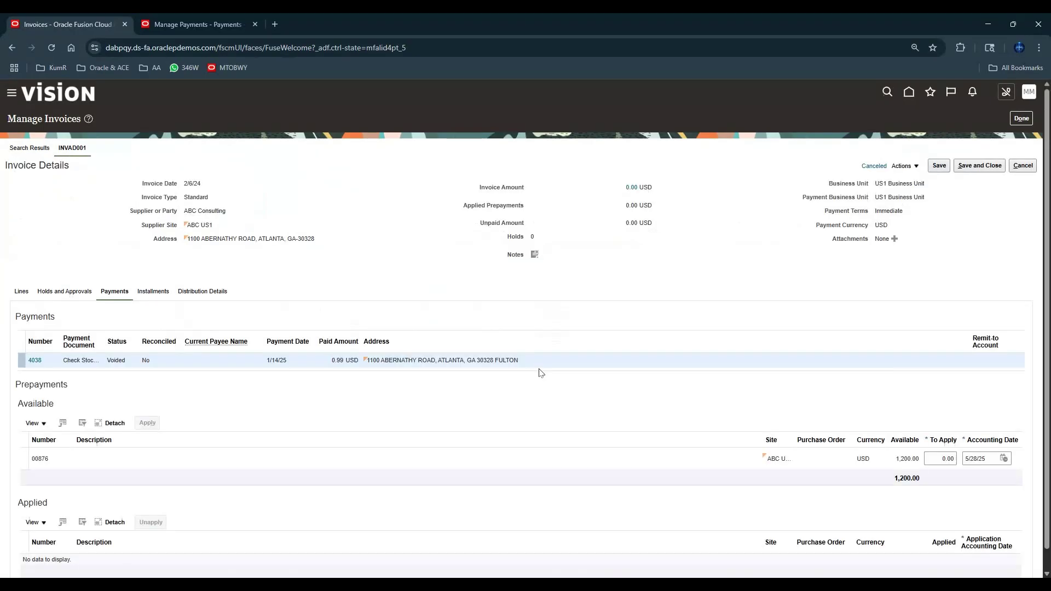
click(903, 165)
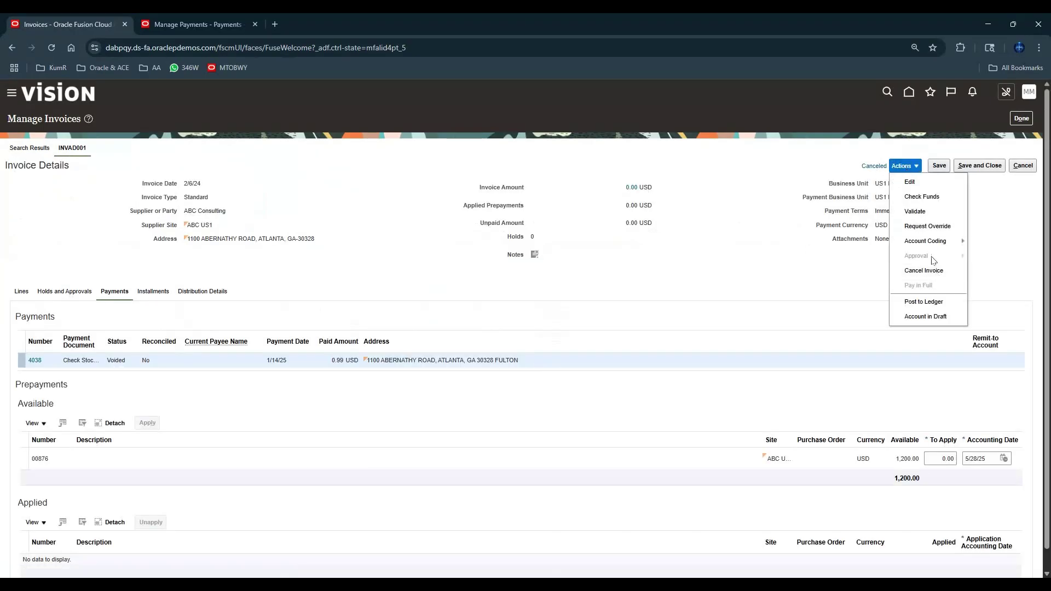
click(931, 301)
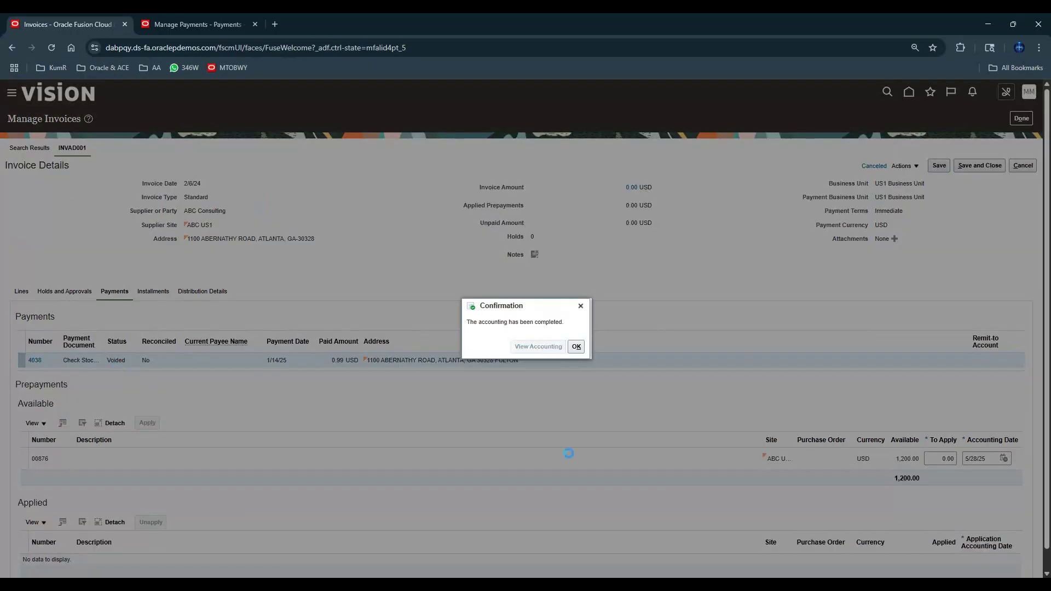
click(538, 347)
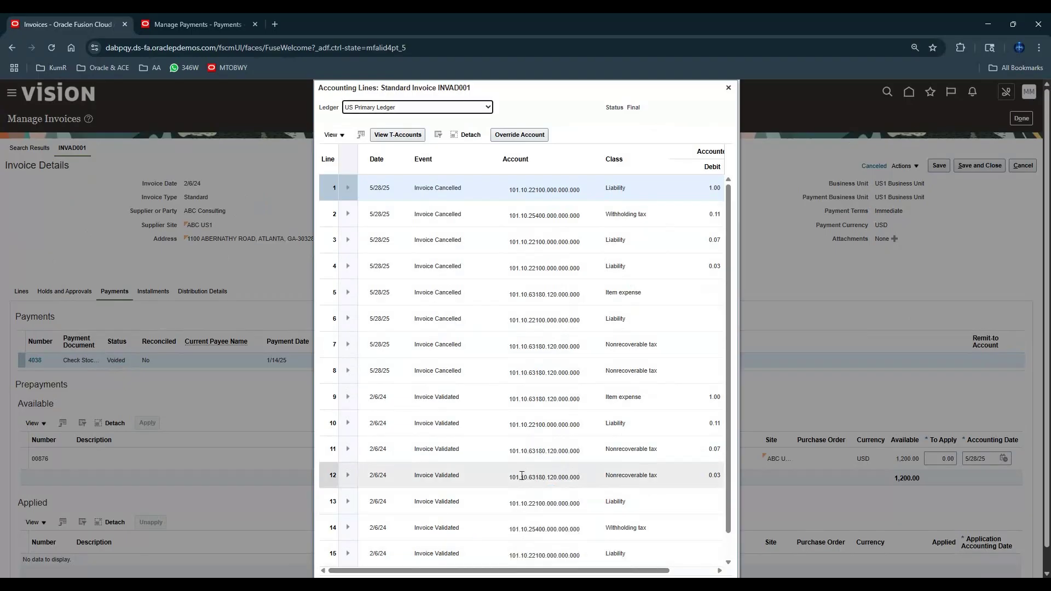
click(727, 88)
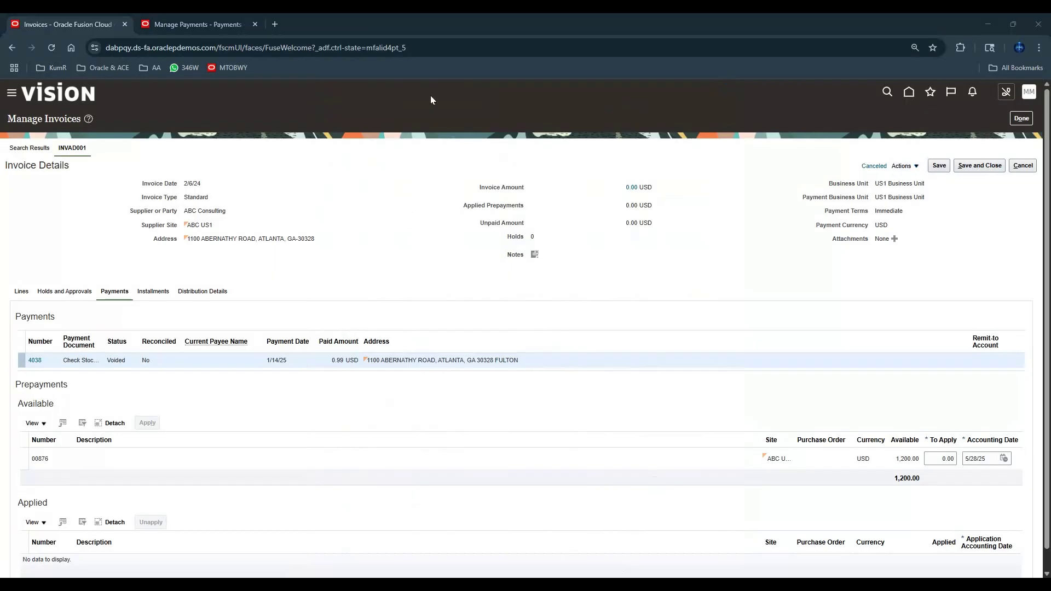
- Reopen payment 4038 and check its Payment Details, Conversion and Other tabs before returning
click(198, 24)
click(28, 317)
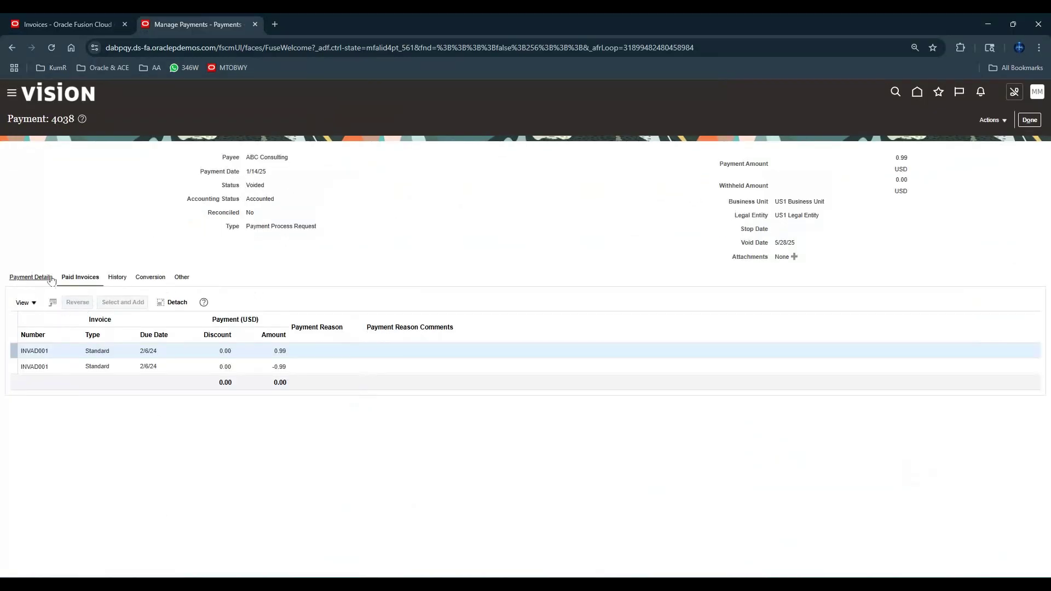
click(31, 279)
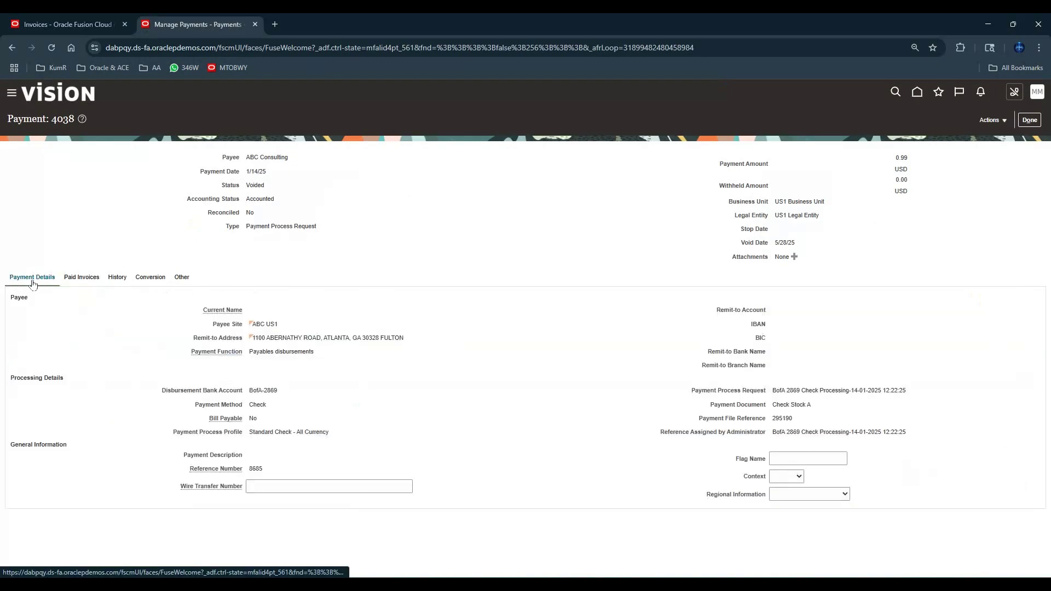
click(151, 277)
click(181, 277)
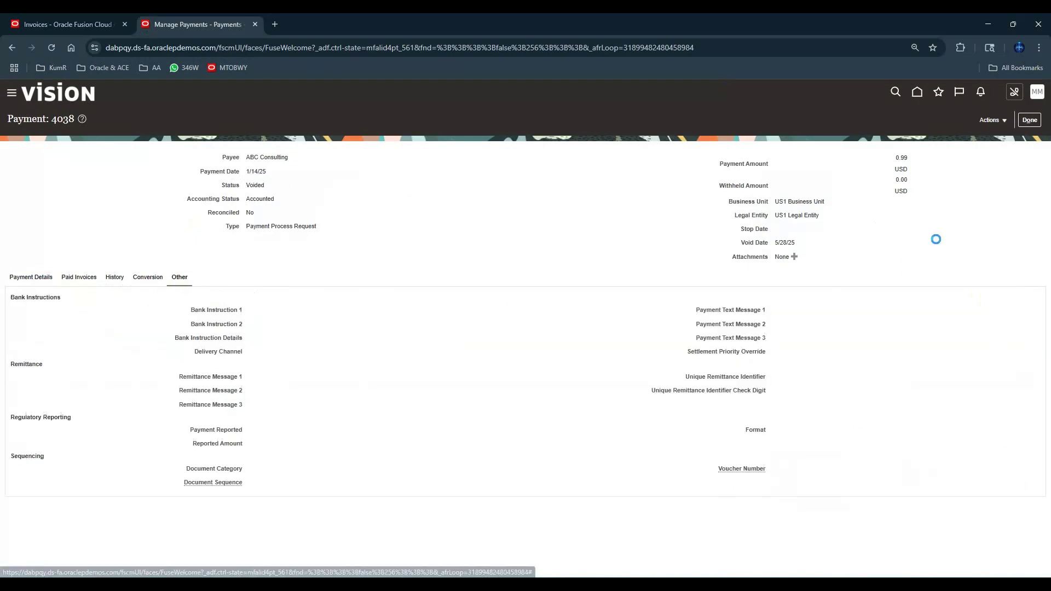
click(1029, 120)
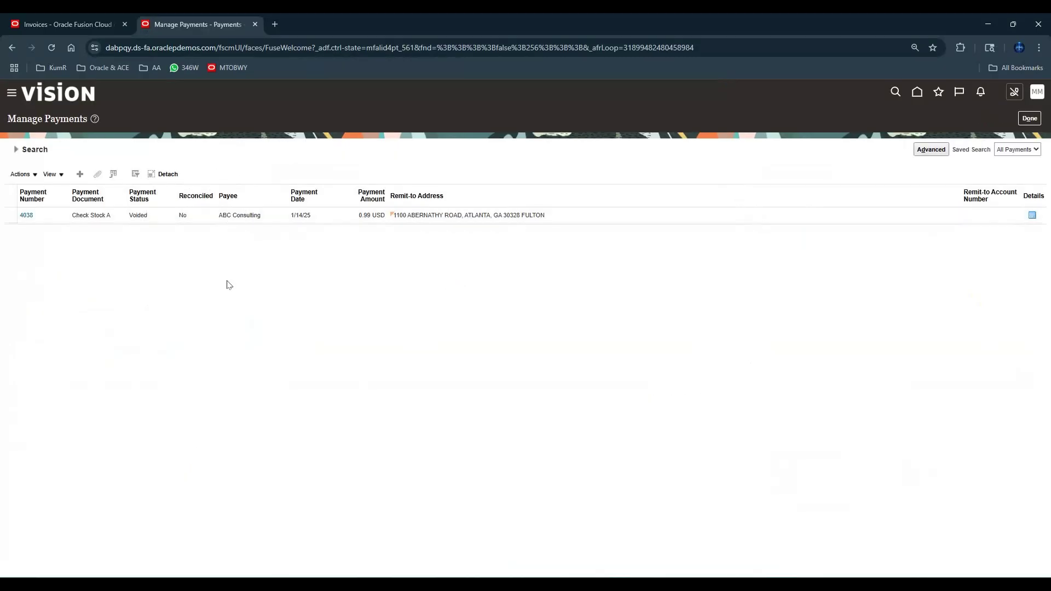